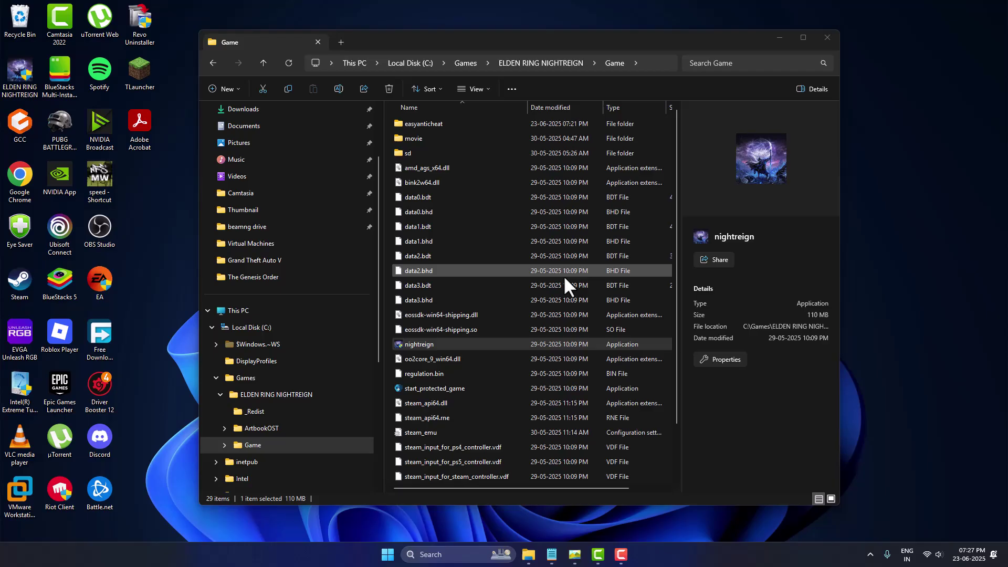
# - Show the screenshot listing the three Nightreign update download links over the Game folder
pyautogui.click(573, 563)
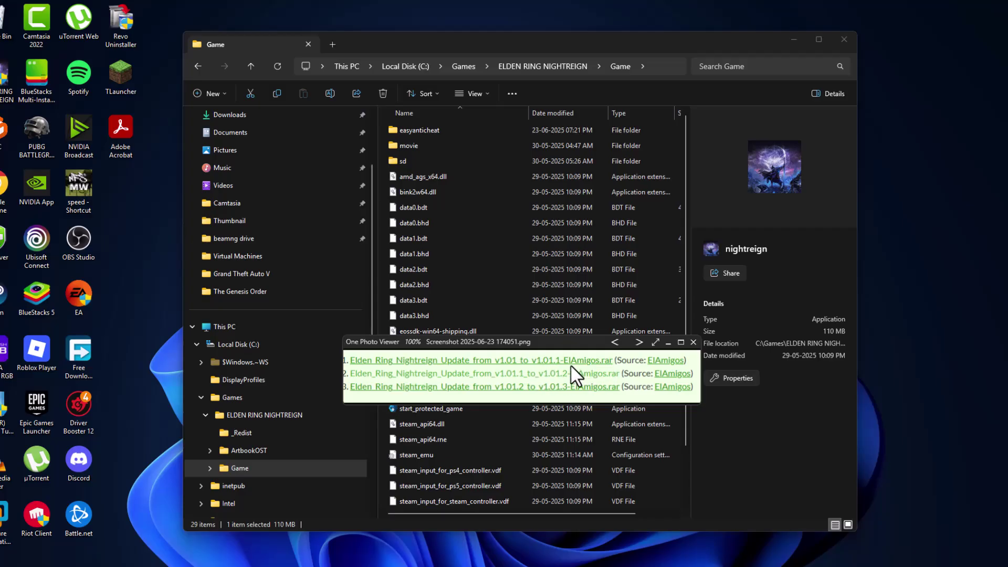
# - Highlight the first, second and third update steps in the update-order notes in turn
pyautogui.hotkey('alt', 'Tab')
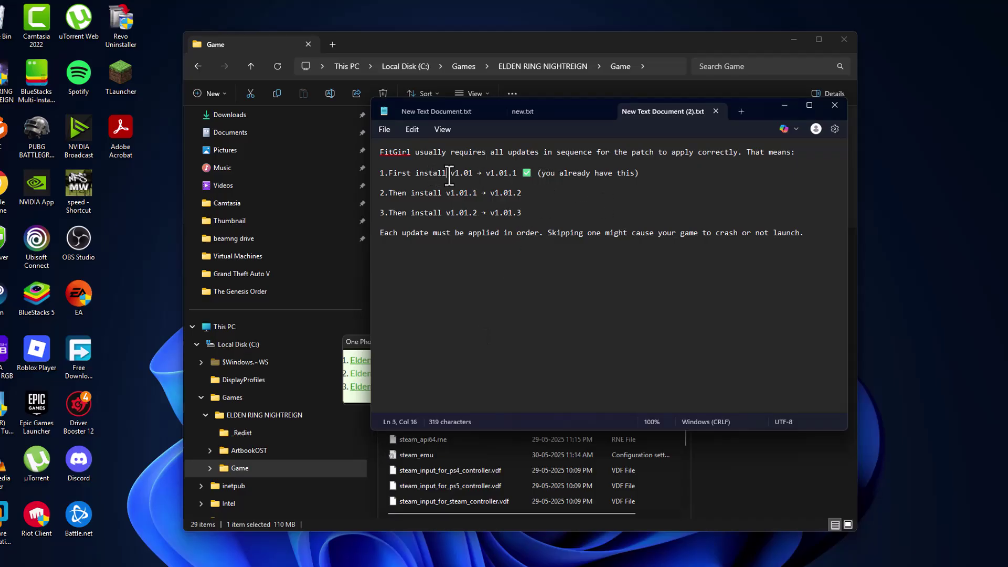
pyautogui.moveTo(447, 174); pyautogui.dragTo(505, 174)
pyautogui.moveTo(391, 173)
pyautogui.mouseDown()
pyautogui.moveTo(520, 173)
pyautogui.moveTo(455, 175)
pyautogui.moveTo(518, 173)
pyautogui.moveTo(392, 197)
pyautogui.mouseUp()
pyautogui.click(478, 175)
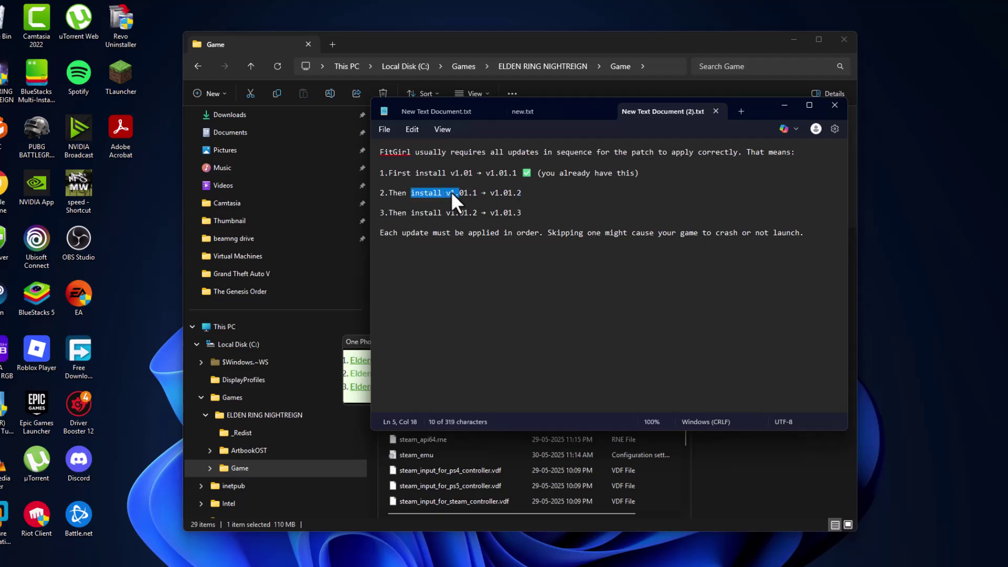
pyautogui.moveTo(445, 191); pyautogui.dragTo(541, 198)
pyautogui.click(541, 198)
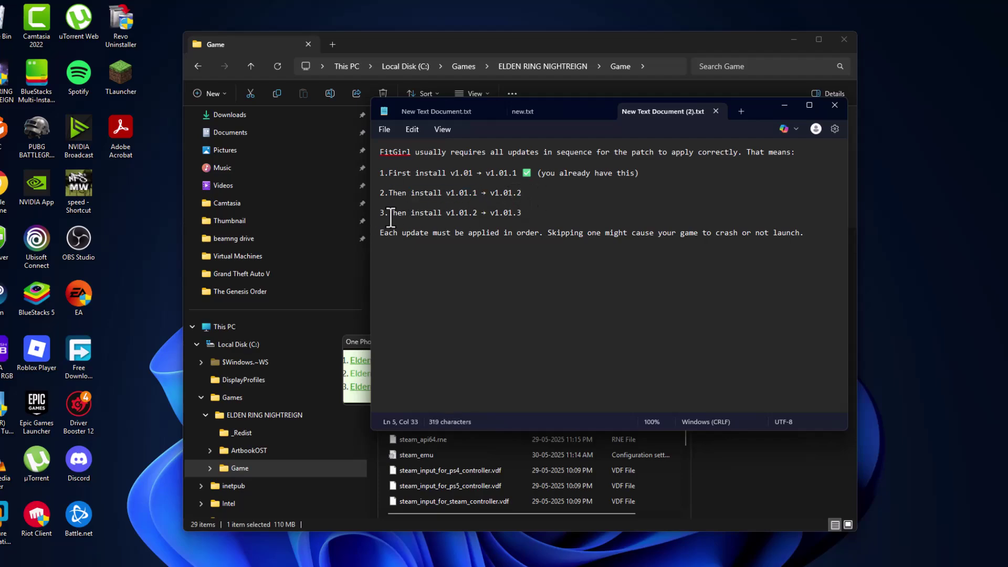
pyautogui.moveTo(390, 217); pyautogui.dragTo(526, 211)
pyautogui.moveTo(521, 173); pyautogui.dragTo(386, 174)
pyautogui.moveTo(526, 211); pyautogui.dragTo(390, 213)
pyautogui.click(540, 212)
# - Re-highlight all three update steps together, then minimize the update-order notes
pyautogui.moveTo(544, 214); pyautogui.dragTo(386, 213)
pyautogui.click(548, 214)
pyautogui.moveTo(390, 173); pyautogui.dragTo(522, 173)
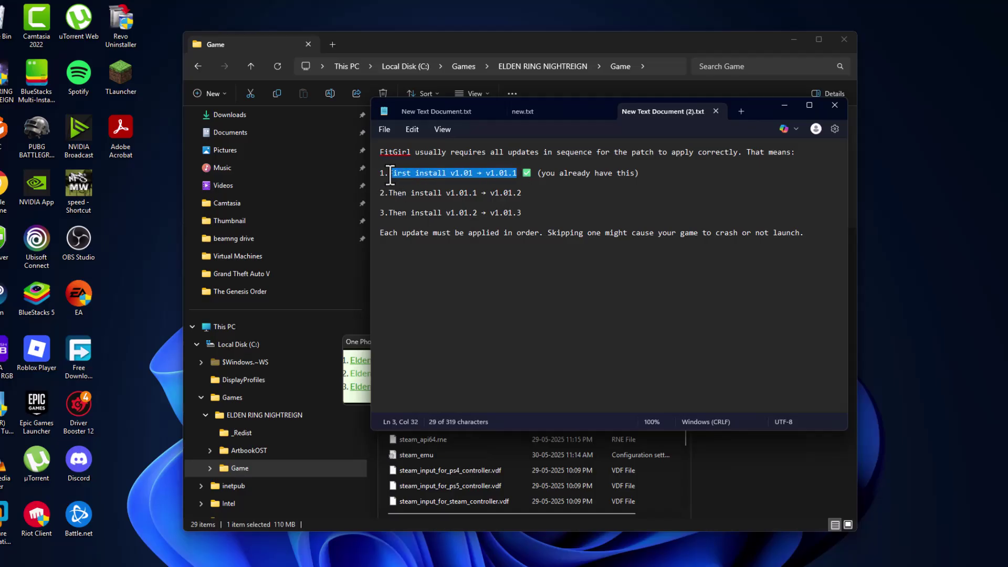
pyautogui.moveTo(389, 174); pyautogui.dragTo(522, 173)
pyautogui.moveTo(394, 195); pyautogui.dragTo(513, 195)
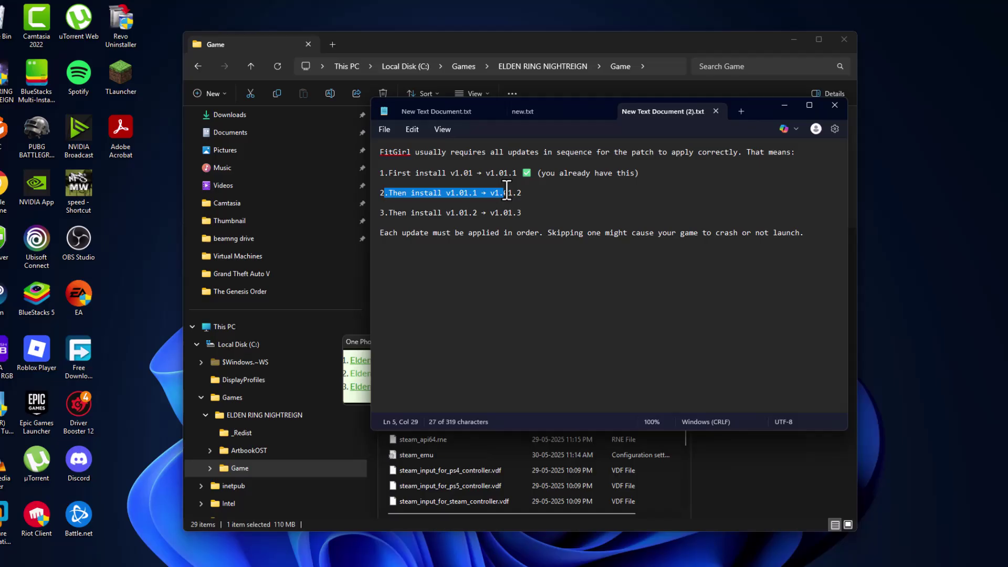
pyautogui.moveTo(384, 213); pyautogui.dragTo(532, 220)
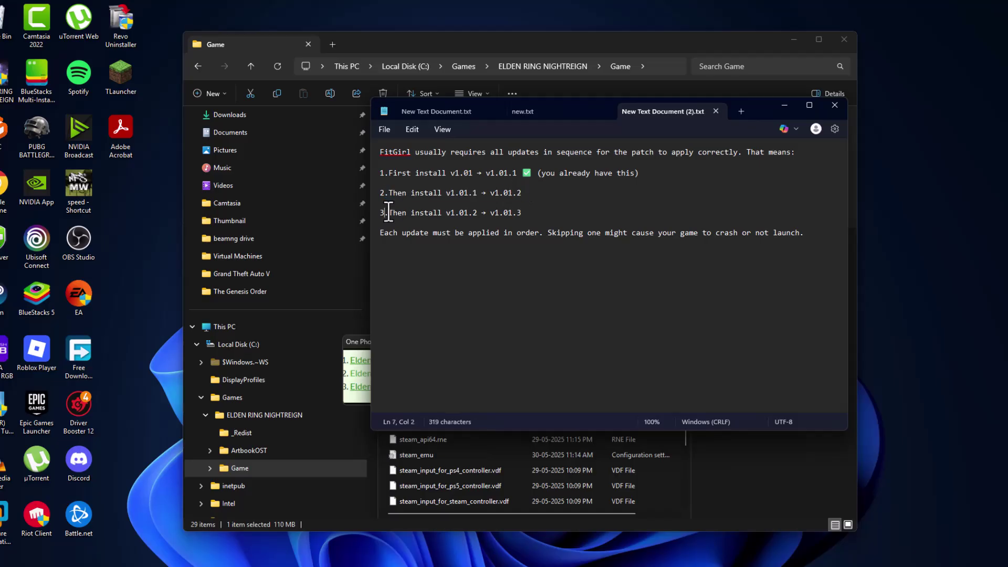
pyautogui.click(784, 104)
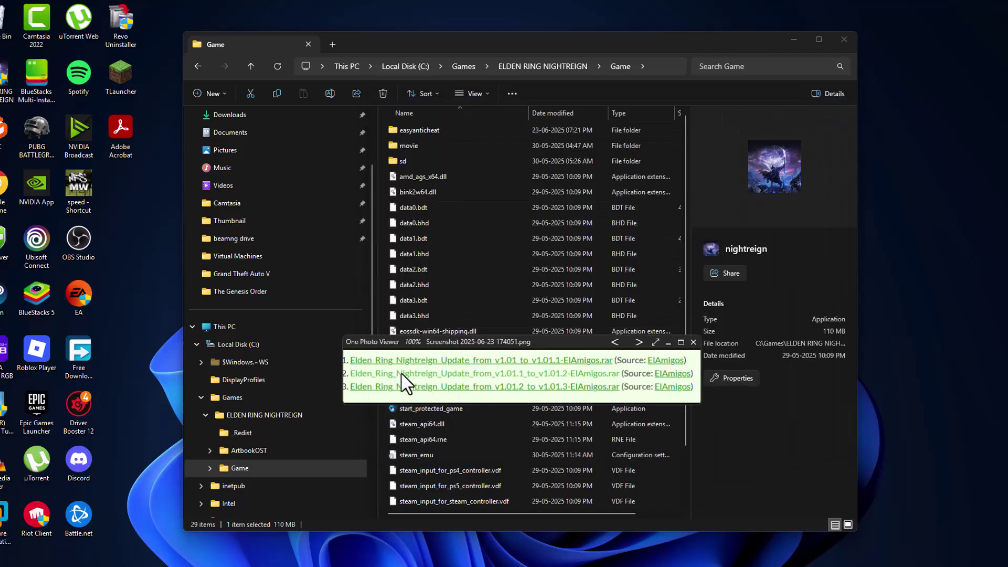
# - Locate the downloaded v1.01 to v1.01.1 update archive in Downloads, checking it against the links screenshot
pyautogui.click(667, 347)
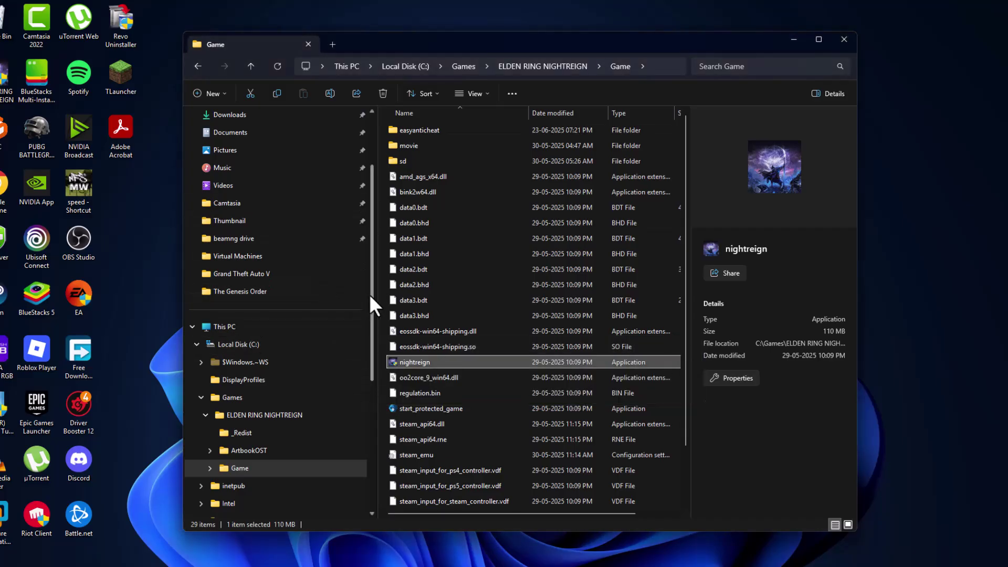
pyautogui.moveTo(370, 293); pyautogui.dragTo(374, 185)
pyautogui.click(236, 207)
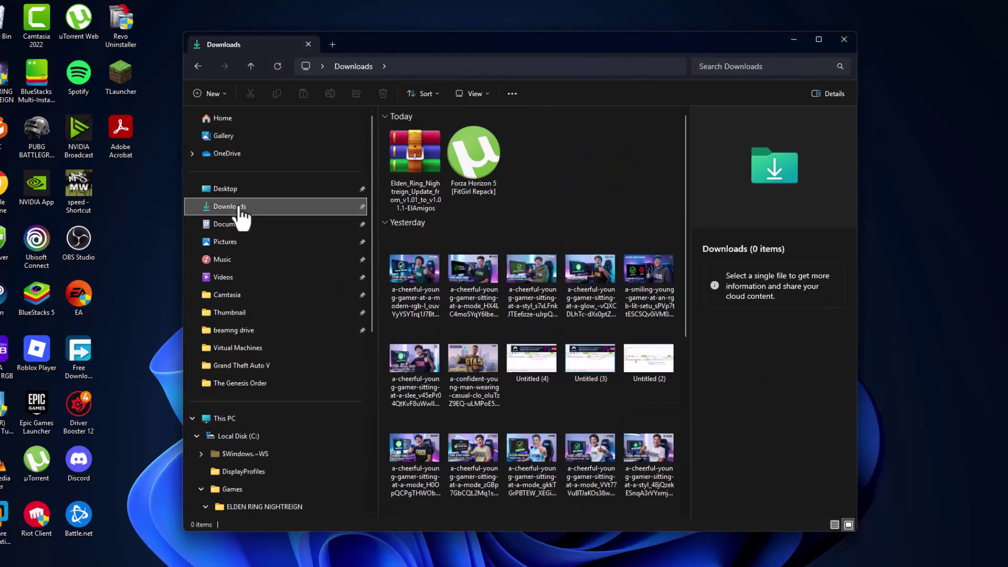
pyautogui.click(403, 182)
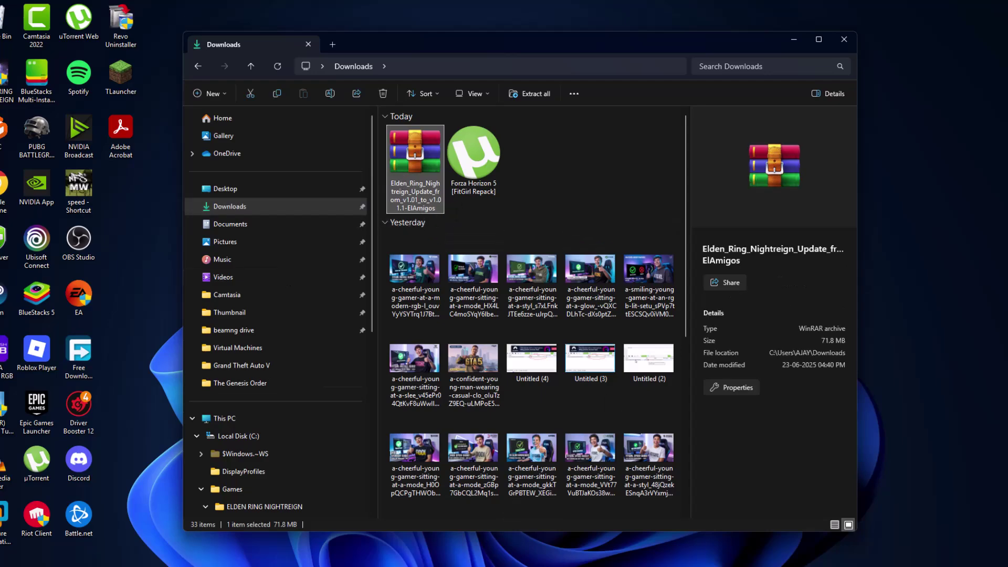
pyautogui.click(579, 552)
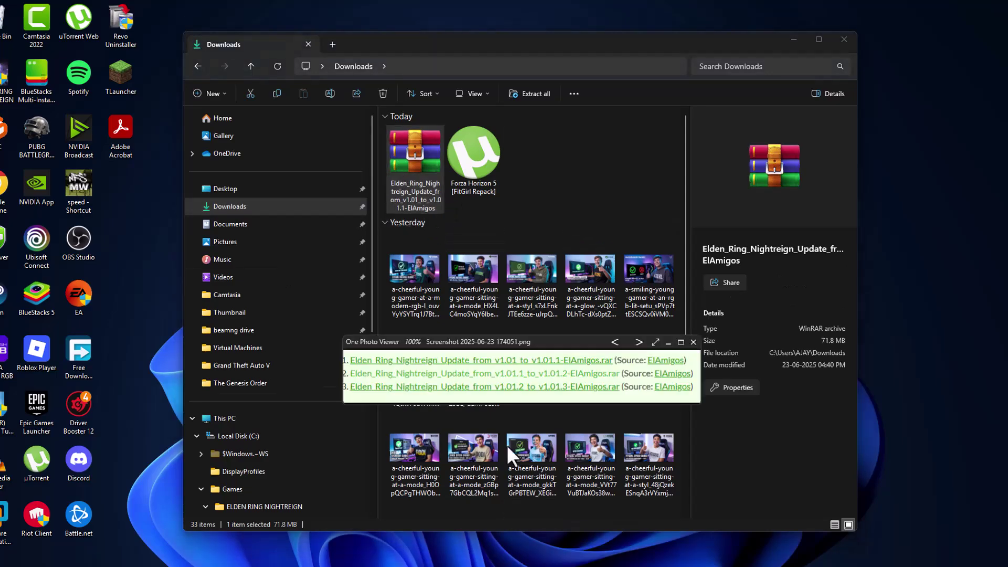
pyautogui.click(671, 340)
# - Extract the update RAR into its own folder with WinRAR
pyautogui.rightClick(410, 174)
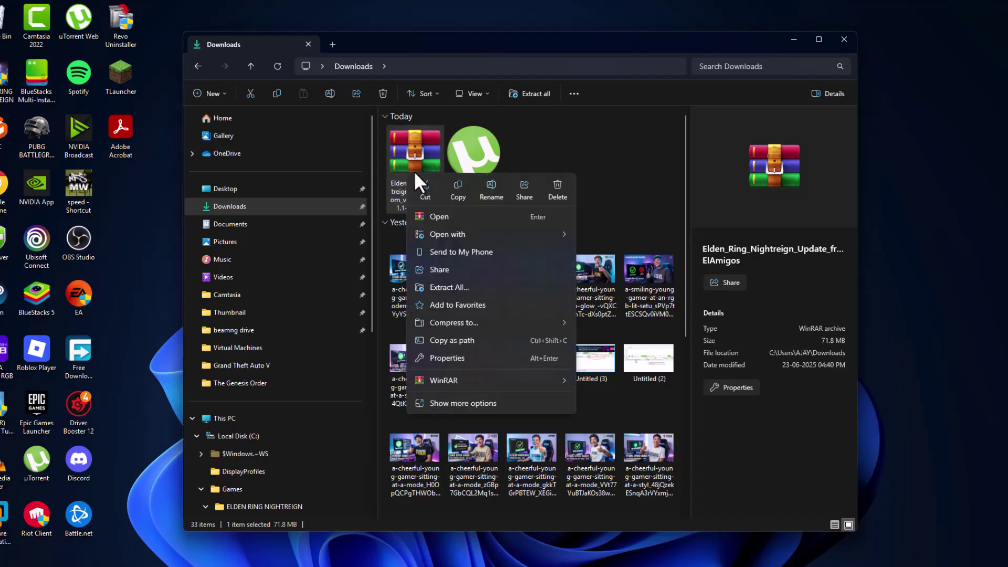
pyautogui.moveTo(444, 380)
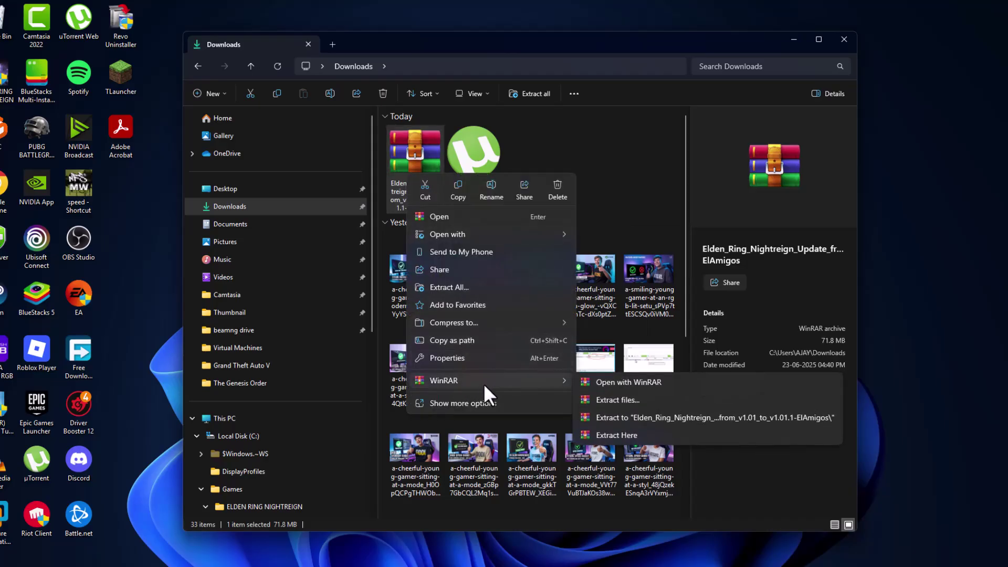
pyautogui.click(637, 419)
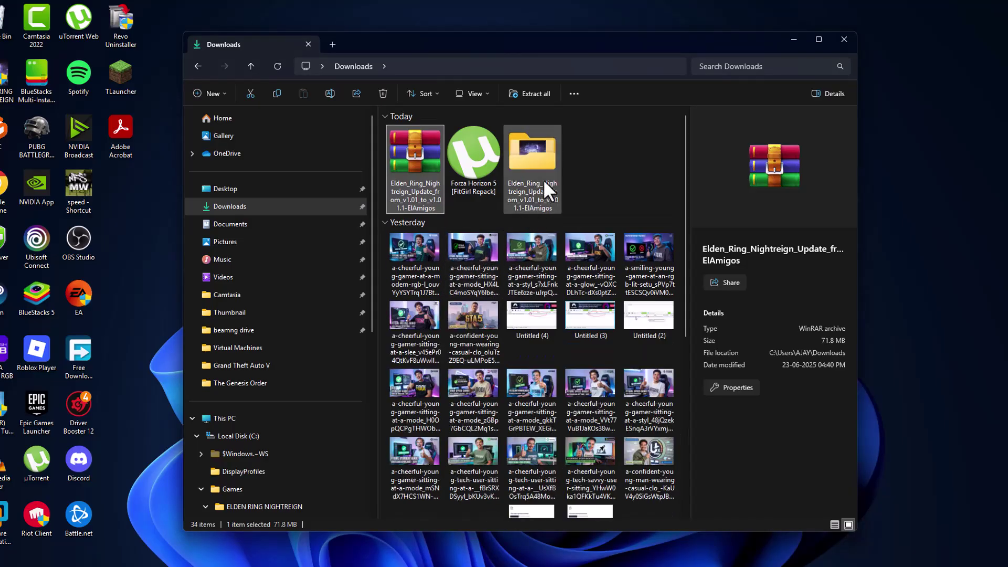
# - Enter the extracted update folder, then reach the game's install folder via the desktop shortcut
pyautogui.doubleClick(540, 178)
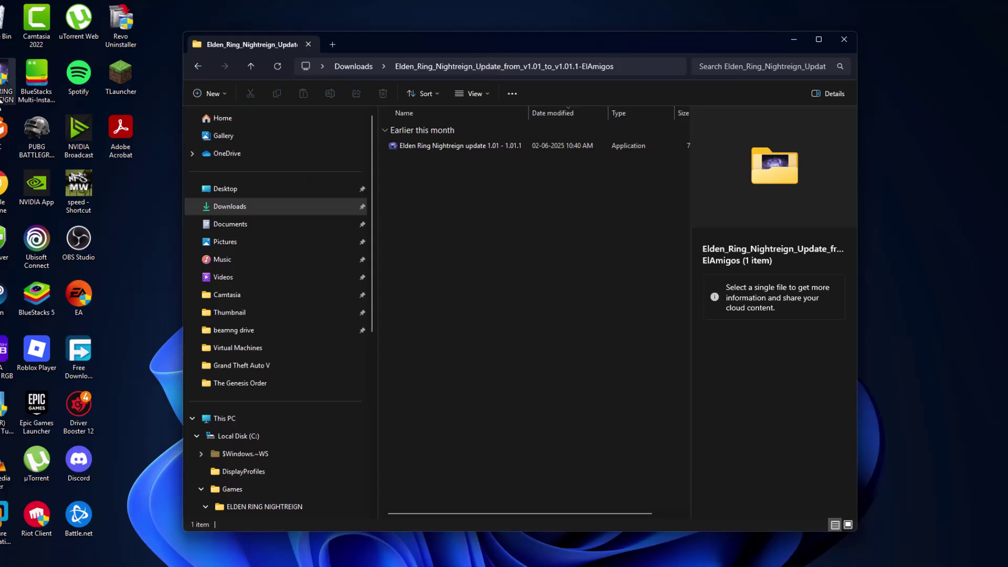
pyautogui.rightClick(2, 89)
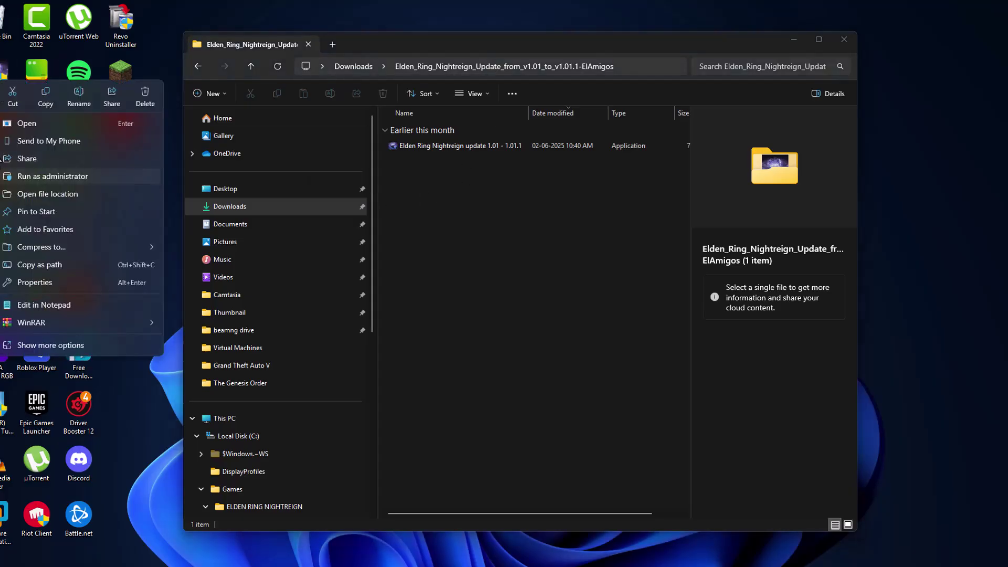
pyautogui.click(71, 193)
# - Confirm nightreign's Details show file version 1.1.0.0, then minimize the Game folder window
pyautogui.rightClick(438, 377)
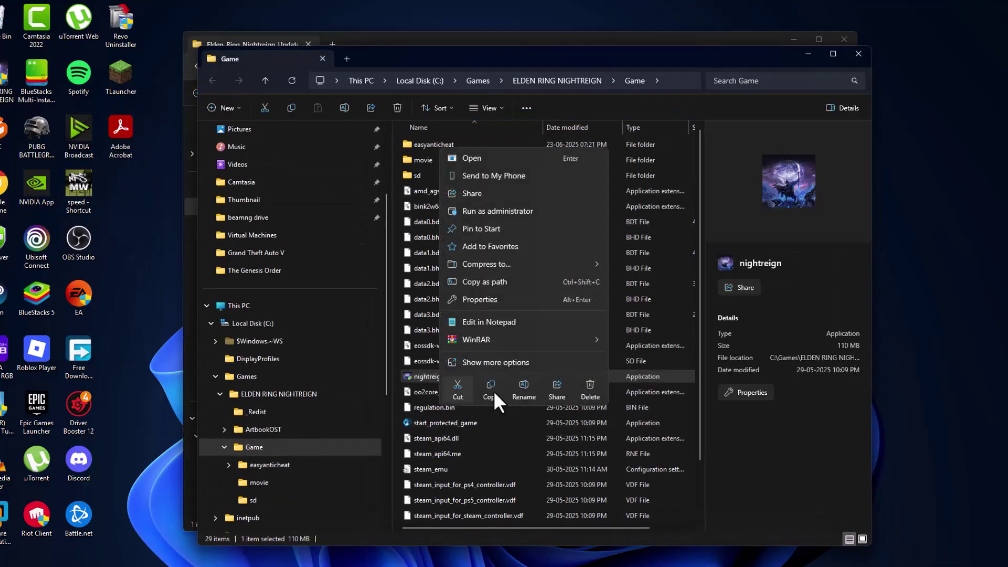
pyautogui.click(503, 296)
pyautogui.click(542, 280)
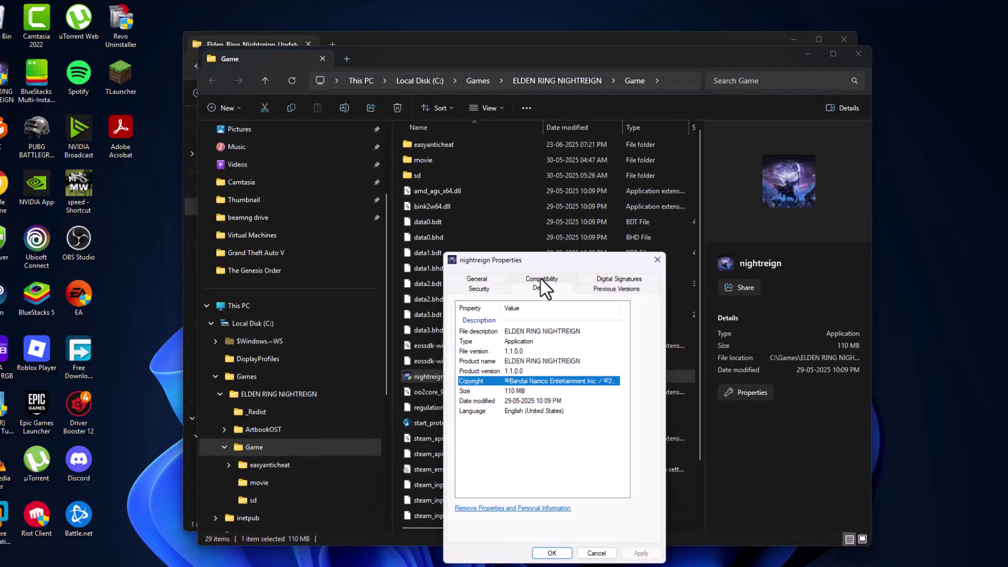
pyautogui.click(511, 352)
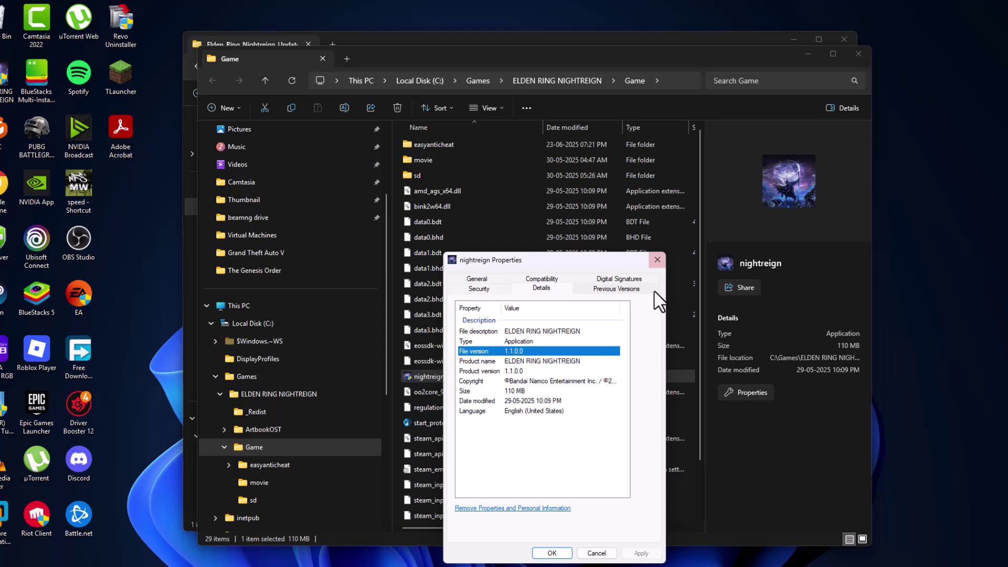
pyautogui.click(655, 261)
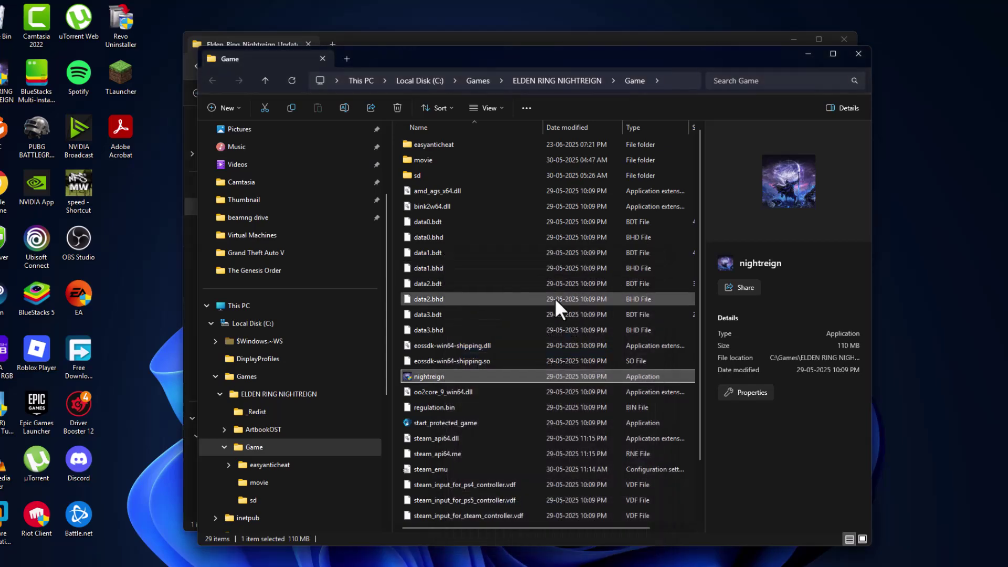
pyautogui.click(809, 55)
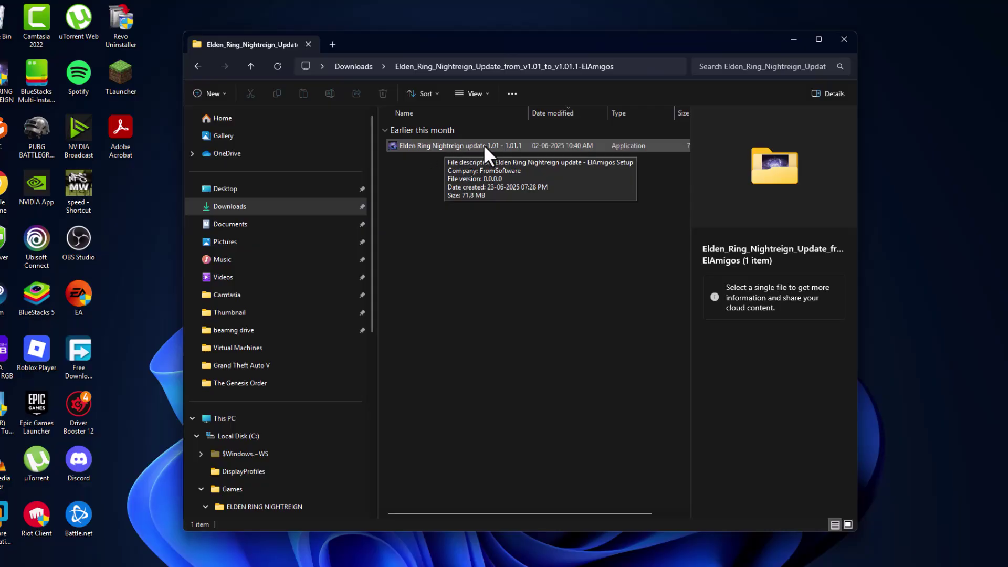
# - Launch the update setup and allow it past the SmartScreen 'Run anyway' warning
pyautogui.doubleClick(456, 146)
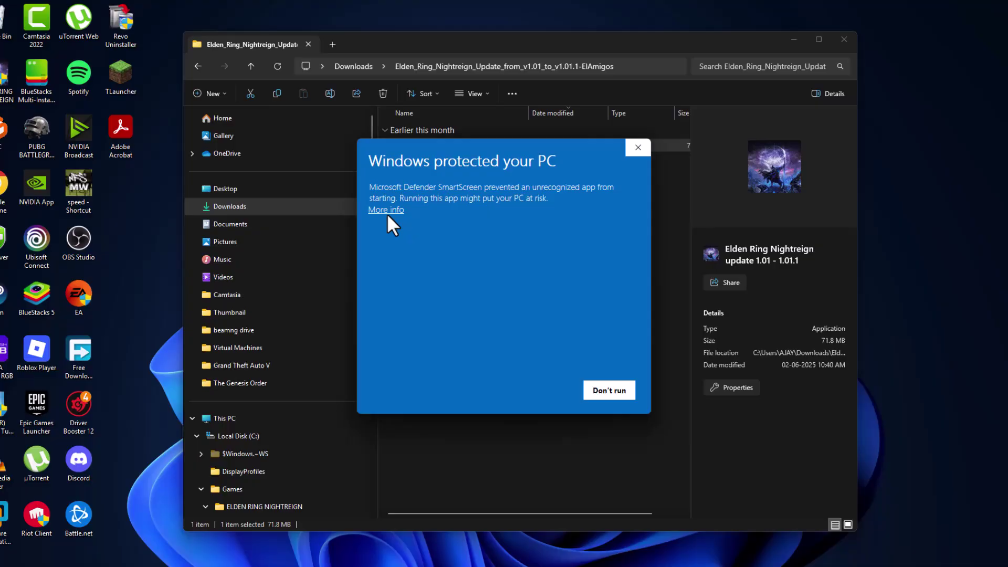
pyautogui.click(387, 213)
pyautogui.click(520, 388)
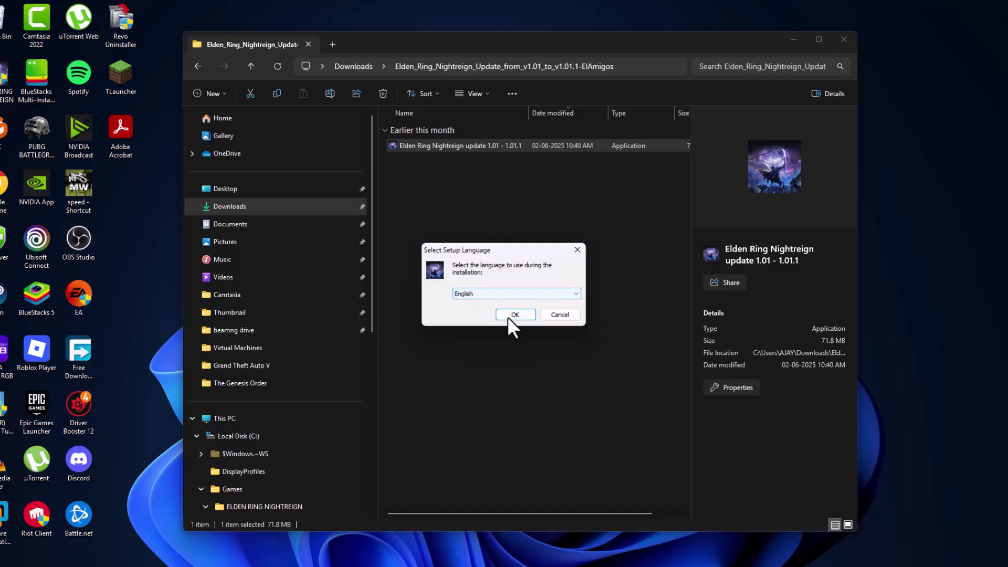
# - Install the update in English into the existing C:\Games\Elden Ring Nightreign folder with the default player name
pyautogui.click(508, 316)
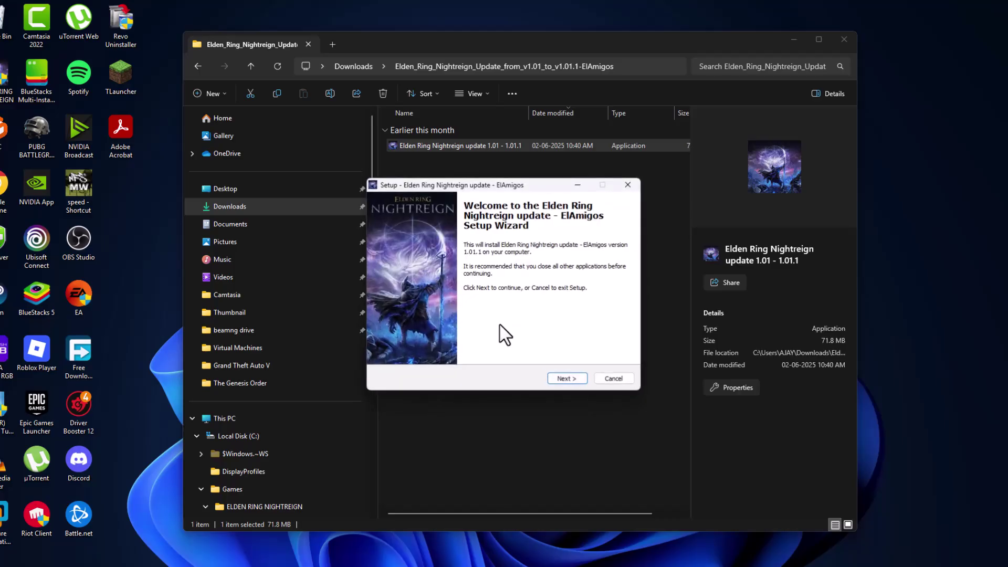
pyautogui.click(561, 378)
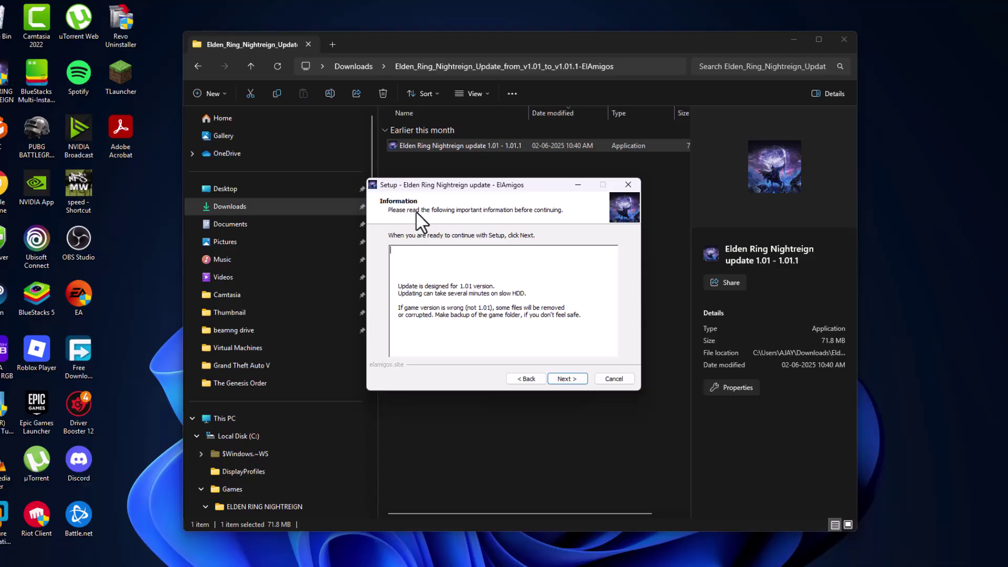
pyautogui.click(559, 378)
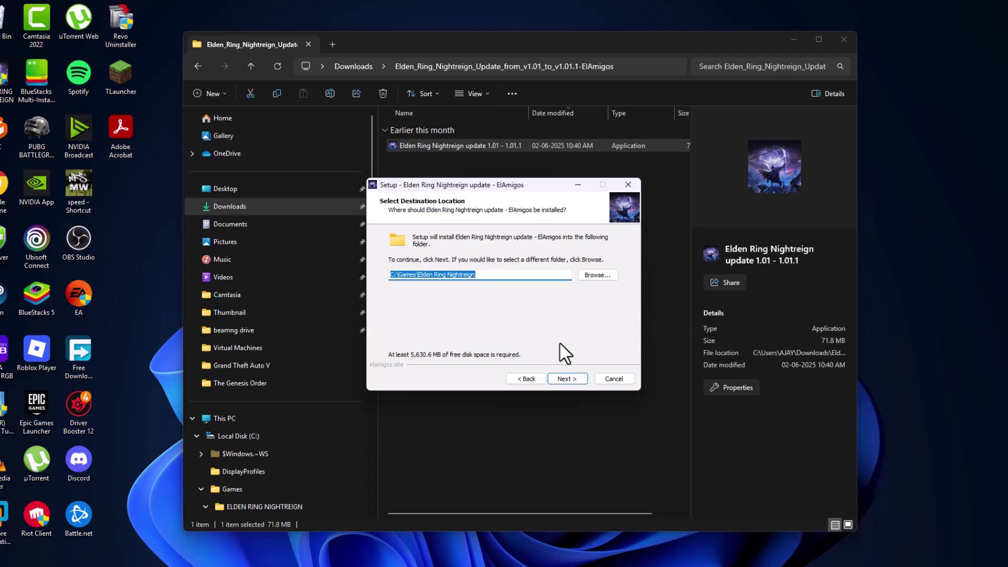
pyautogui.click(566, 379)
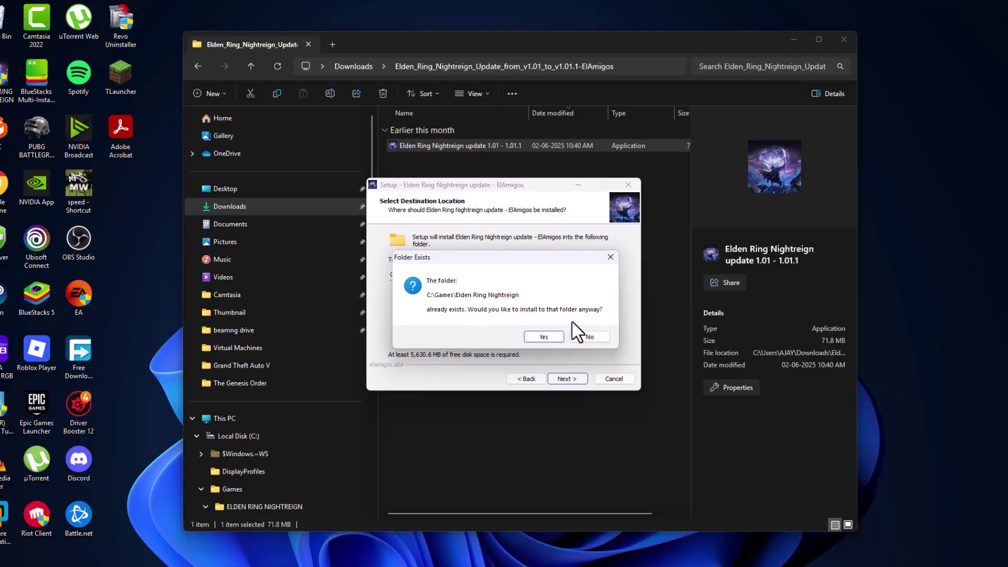
pyautogui.click(551, 337)
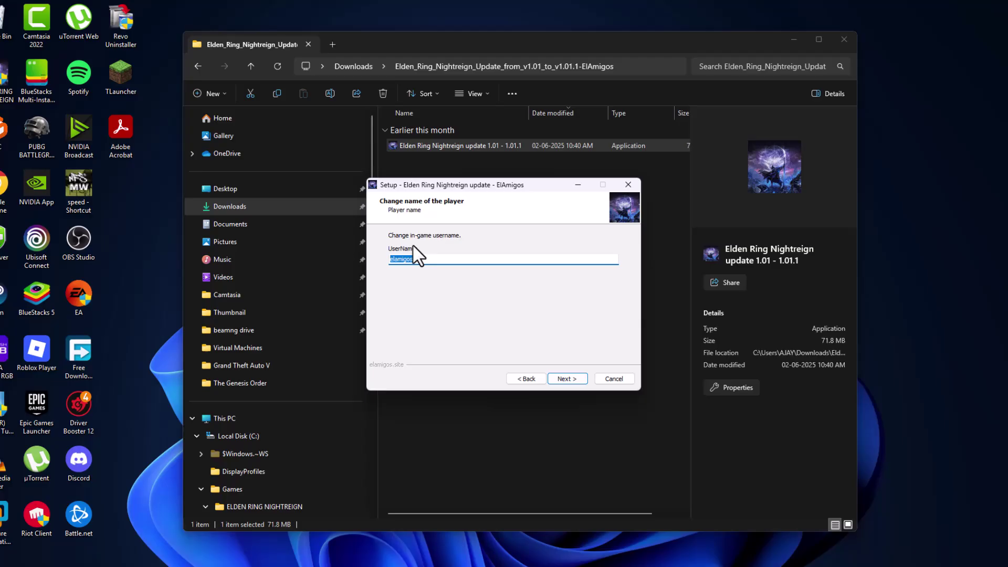
pyautogui.click(574, 379)
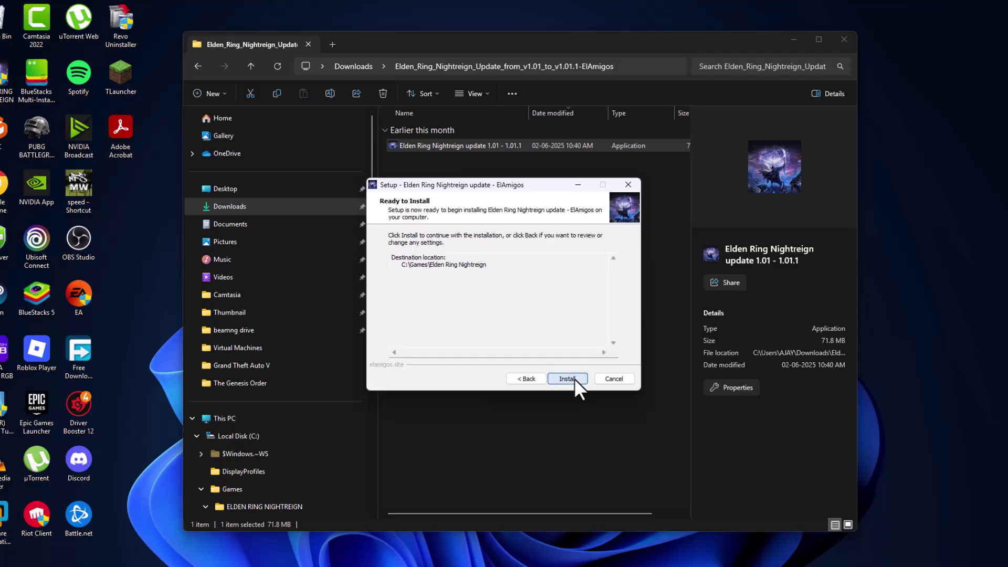
pyautogui.click(574, 379)
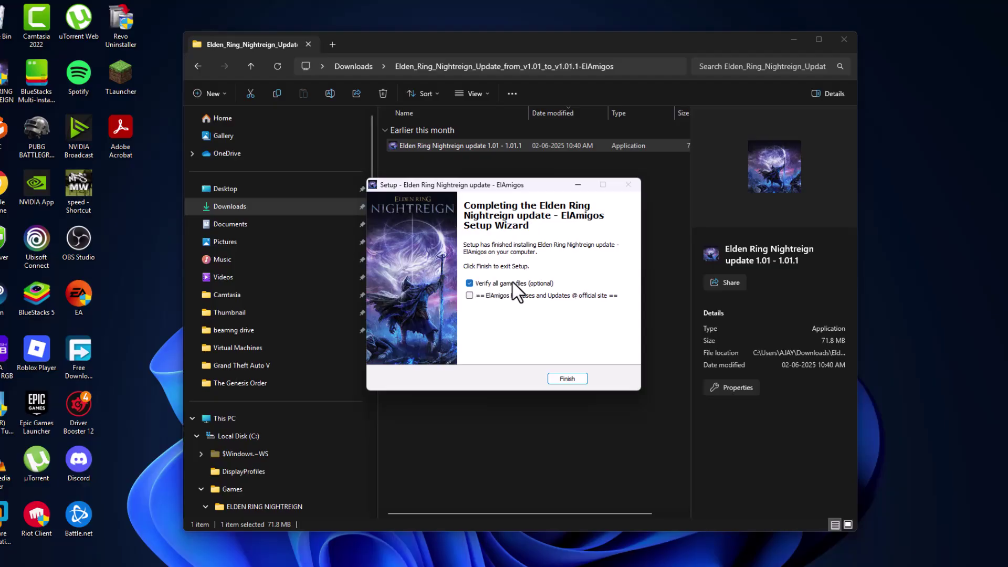
# - Finish setup with Verify all game files checked and highlight RapidCRC's File OK result for all 86 files
pyautogui.click(475, 285)
pyautogui.click(470, 283)
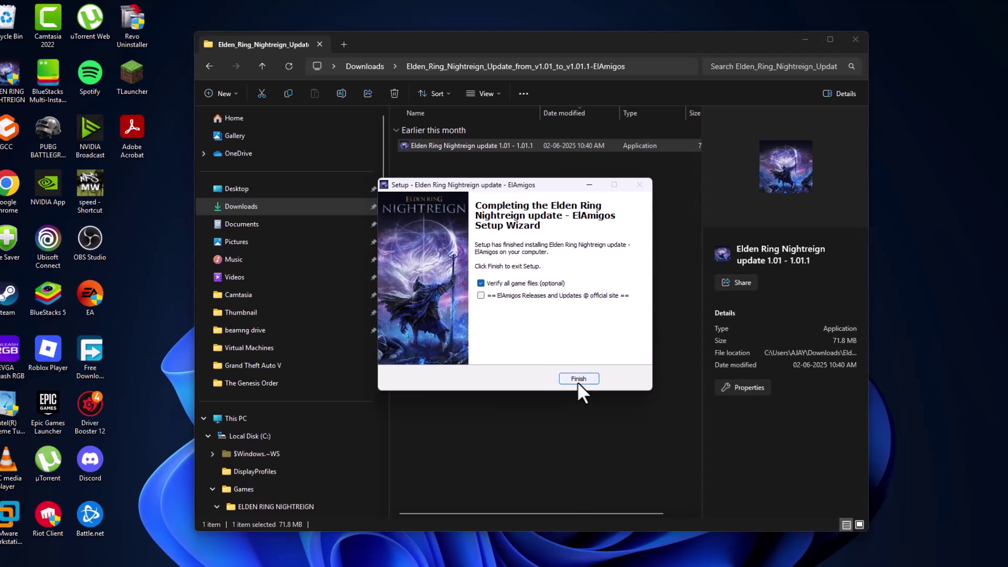
pyautogui.click(577, 380)
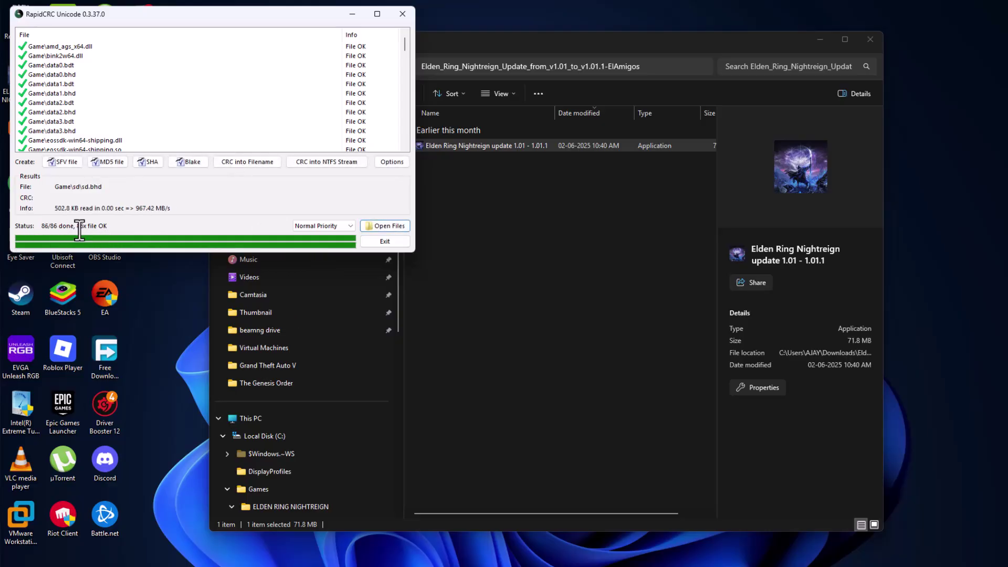
pyautogui.moveTo(108, 226); pyautogui.dragTo(68, 226)
# - Exit RapidCRC and return to the game's install folder via the desktop shortcut
pyautogui.click(150, 227)
pyautogui.click(374, 240)
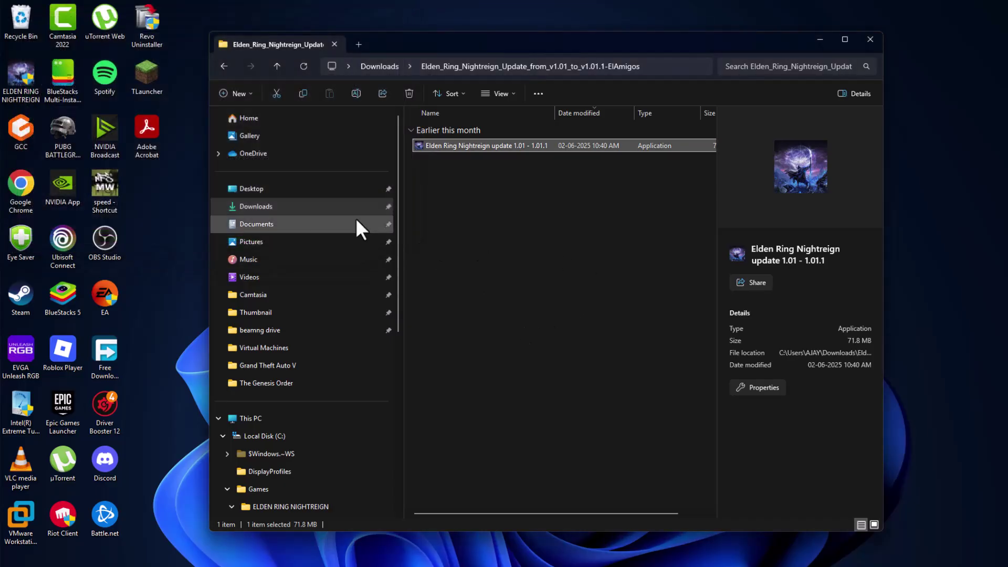
pyautogui.rightClick(19, 82)
pyautogui.click(91, 193)
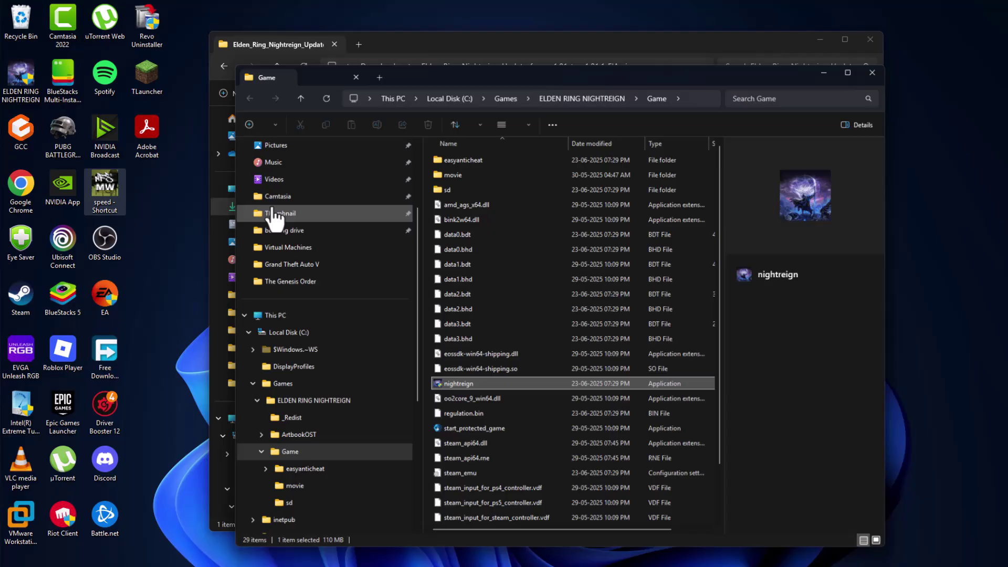
# - Confirm nightreign's Details now show file version 1.1.1.0 and close Properties
pyautogui.rightClick(476, 378)
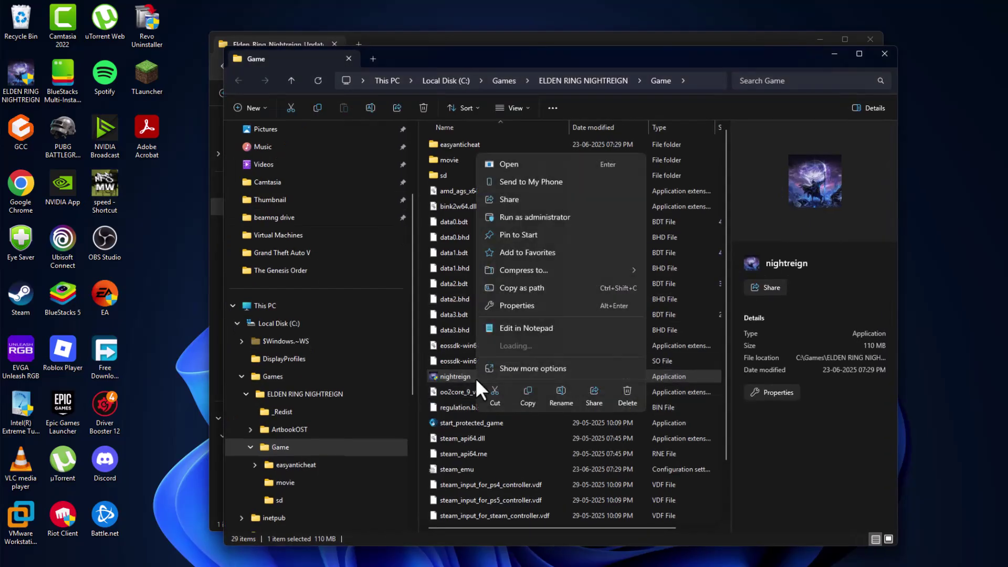
pyautogui.click(522, 303)
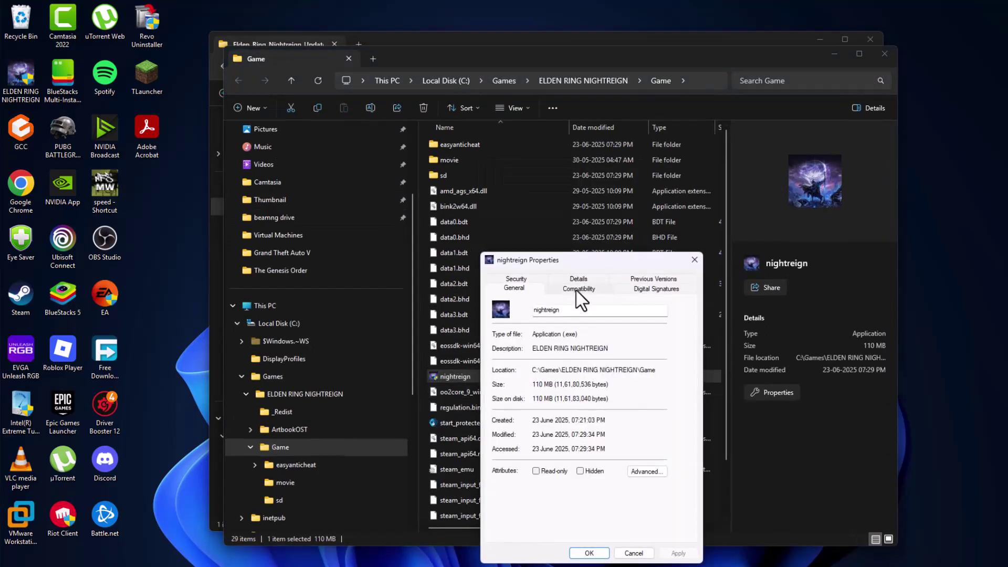
pyautogui.click(576, 286)
pyautogui.moveTo(597, 269); pyautogui.dragTo(580, 167)
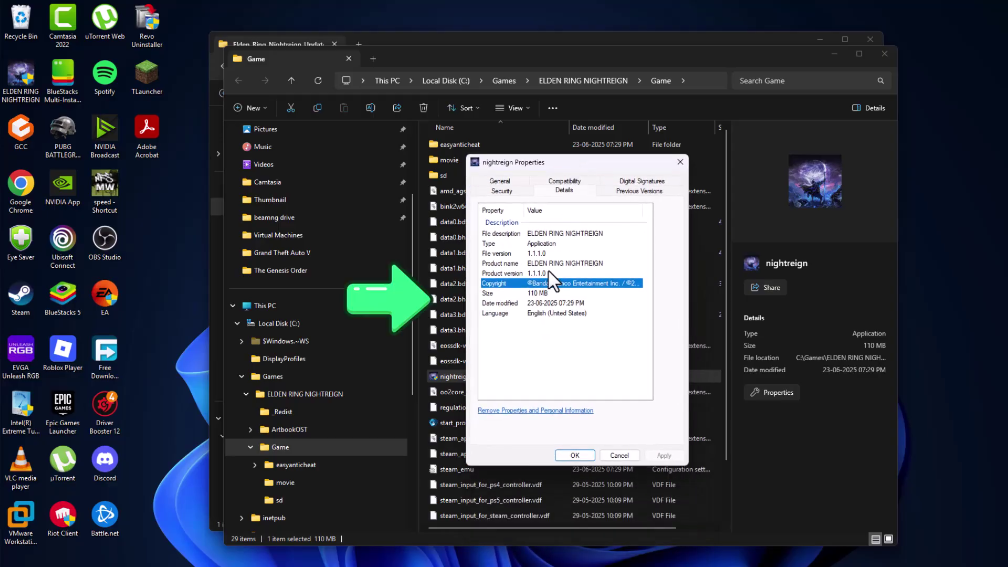
pyautogui.click(535, 253)
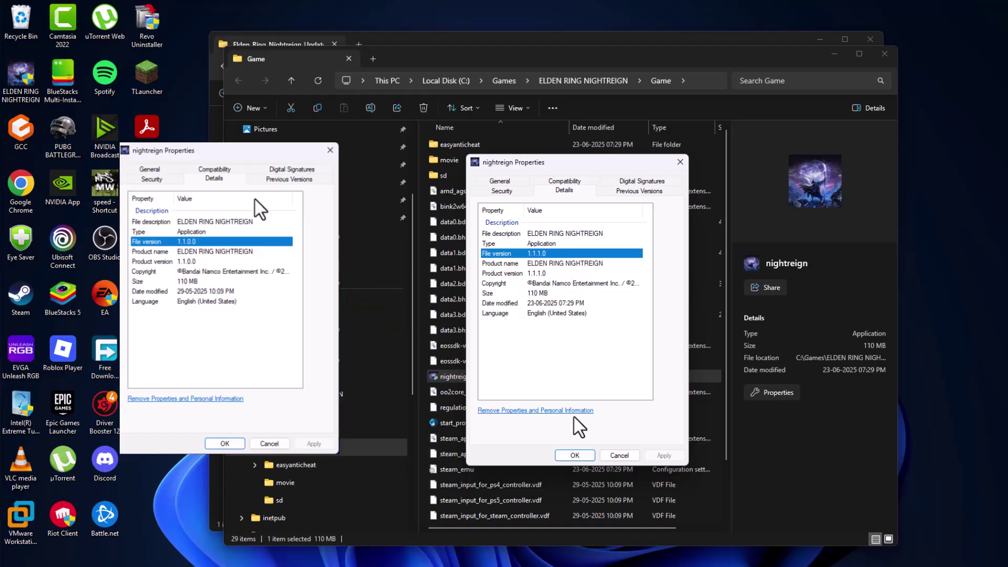
pyautogui.click(575, 455)
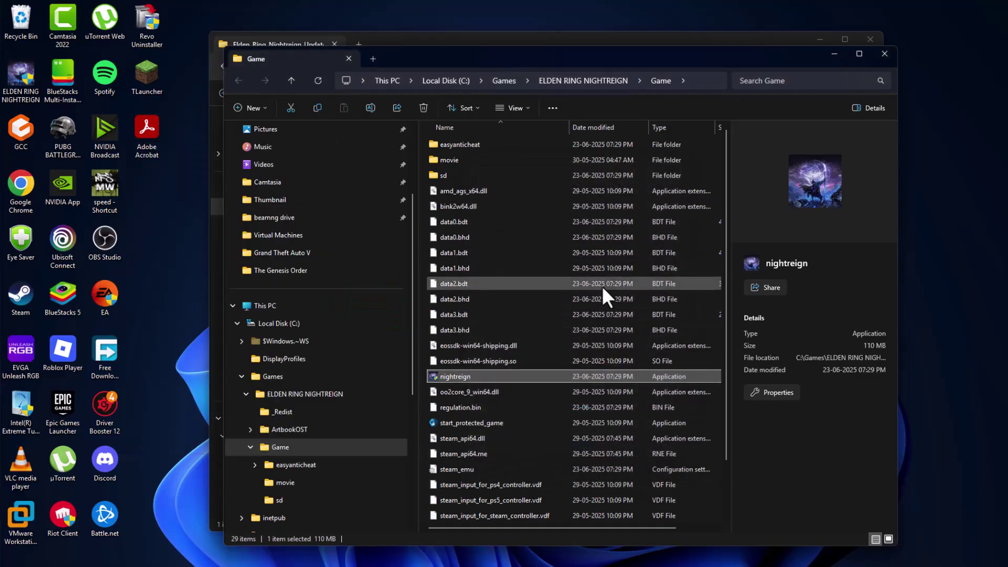